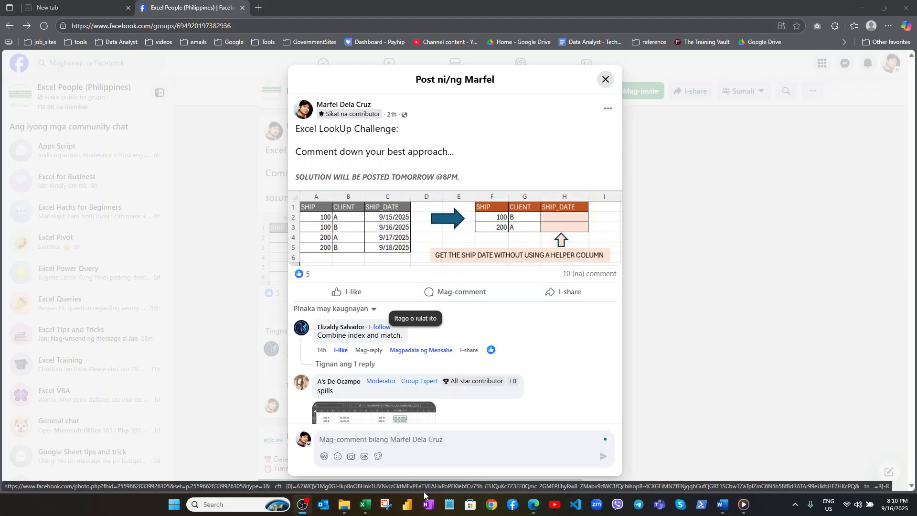
- Switch to the LookUp challenge workbook in Excel and apply the Good cell style to A3:B4 and F2:G3
mouse_move(371, 509)
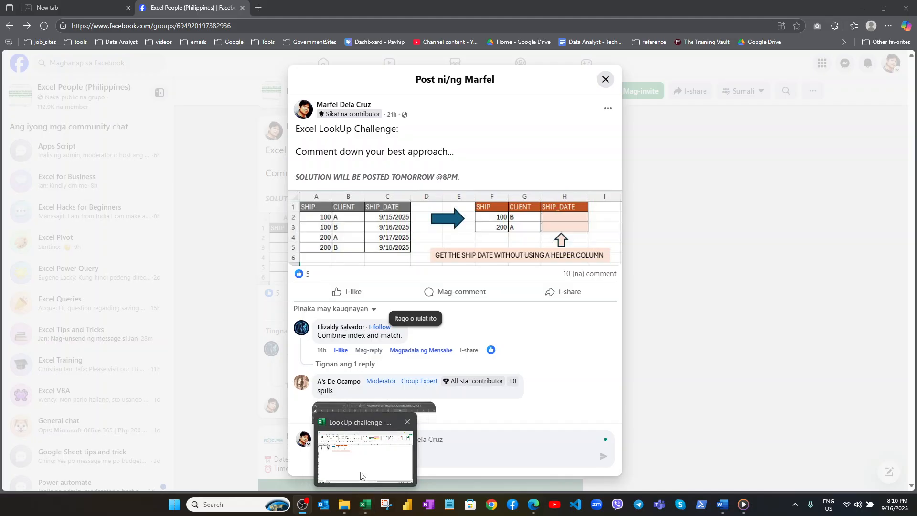
click(371, 461)
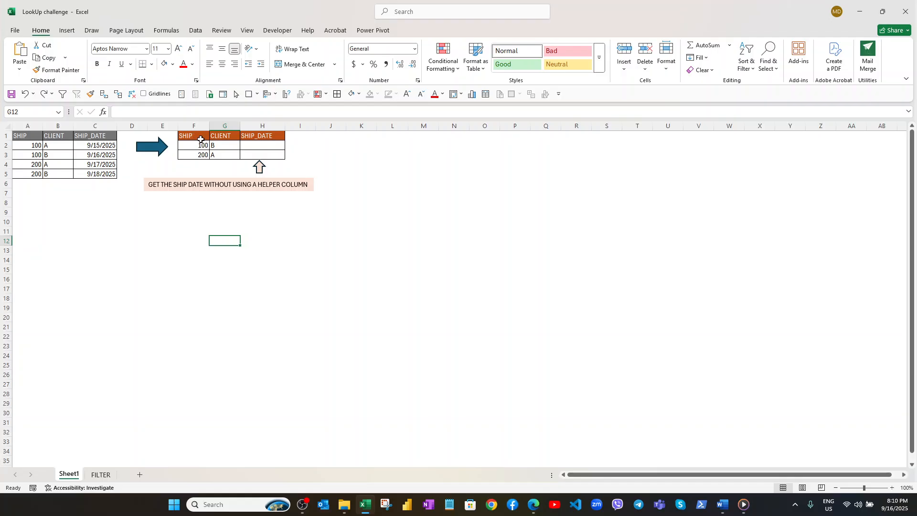
drag(32, 158, 58, 155)
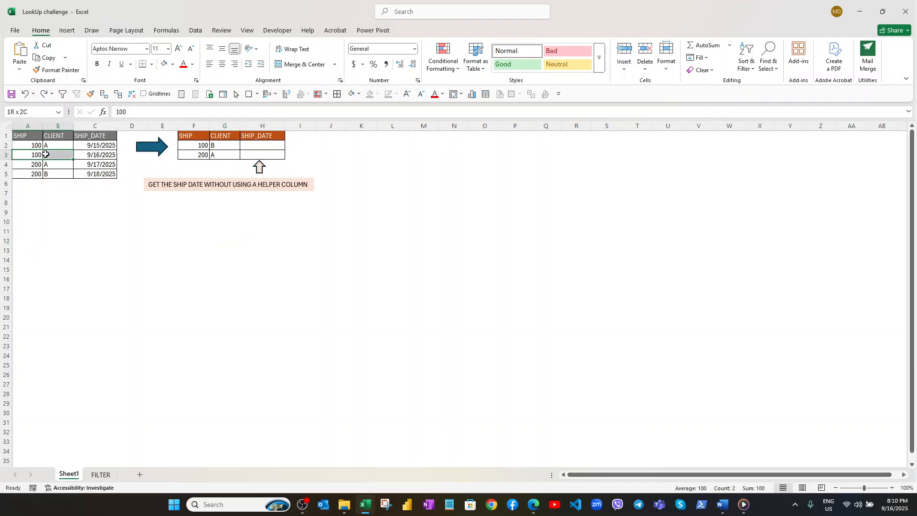
click(172, 64)
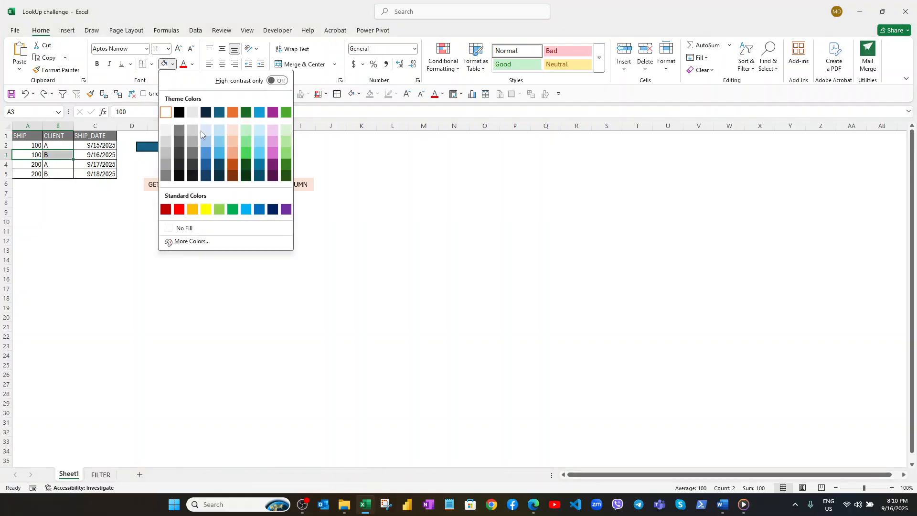
click(522, 69)
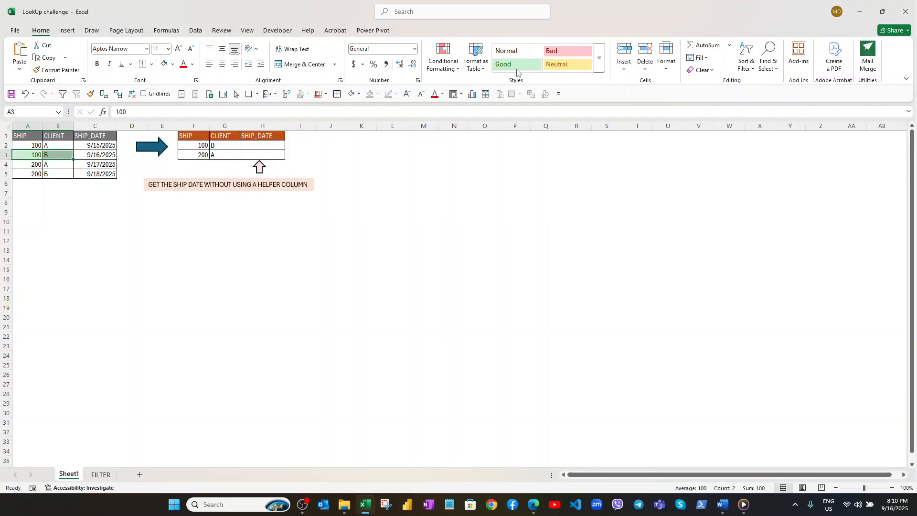
drag(38, 165, 59, 164)
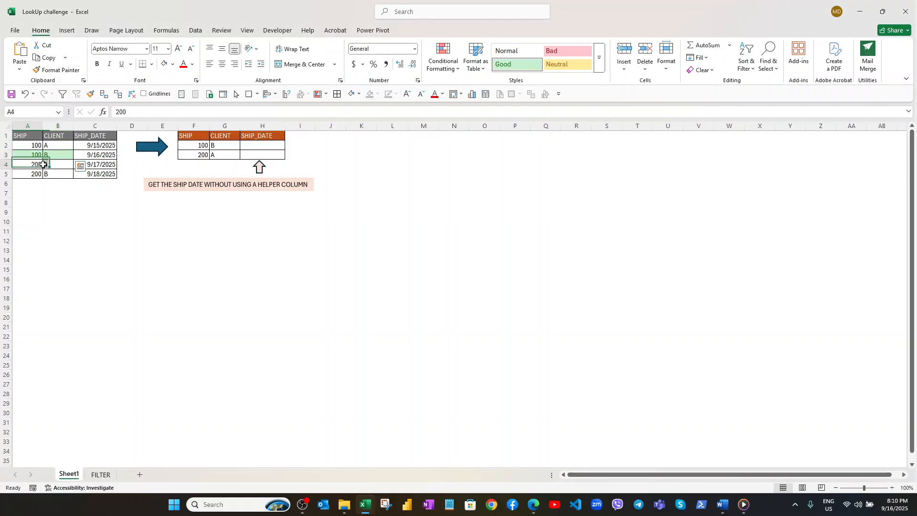
click(518, 66)
drag(203, 145, 224, 154)
click(519, 64)
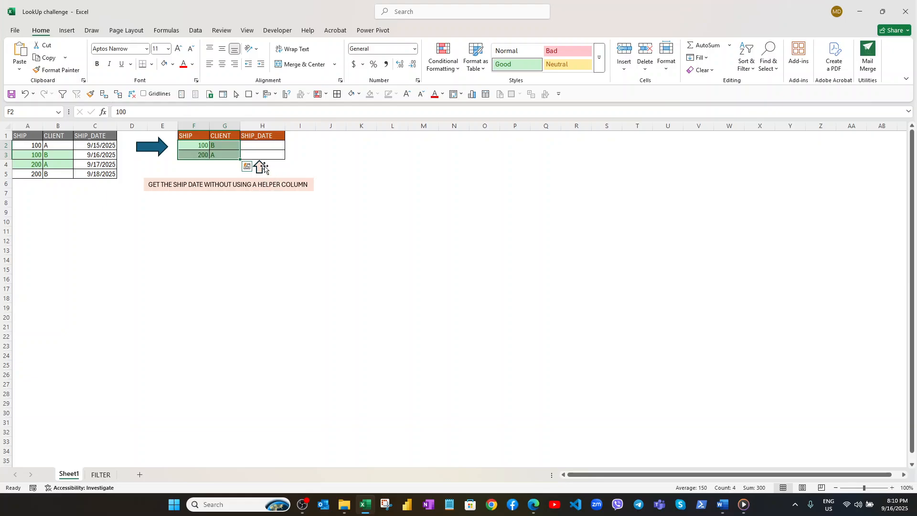
- Start an XLOOKUP formula in H2 that uses the combined ship and client values F2&G2 as the lookup value
click(261, 145)
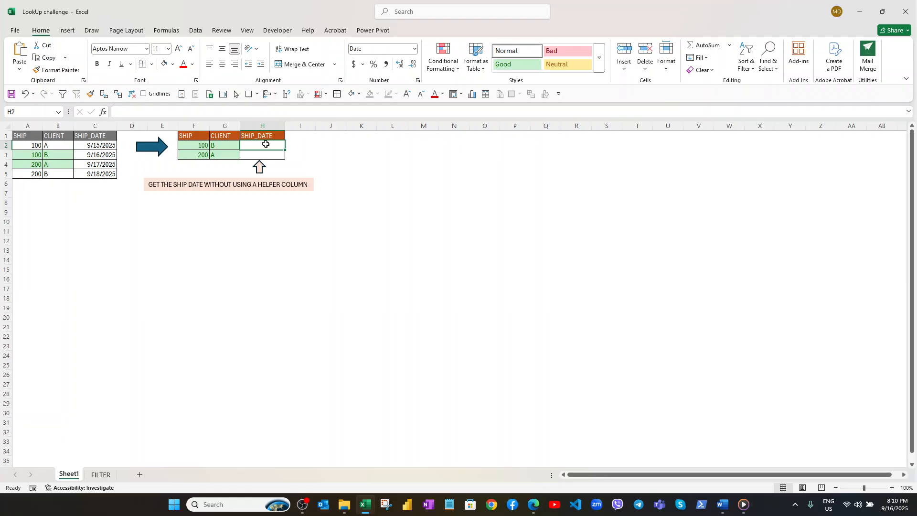
text(=xlo)
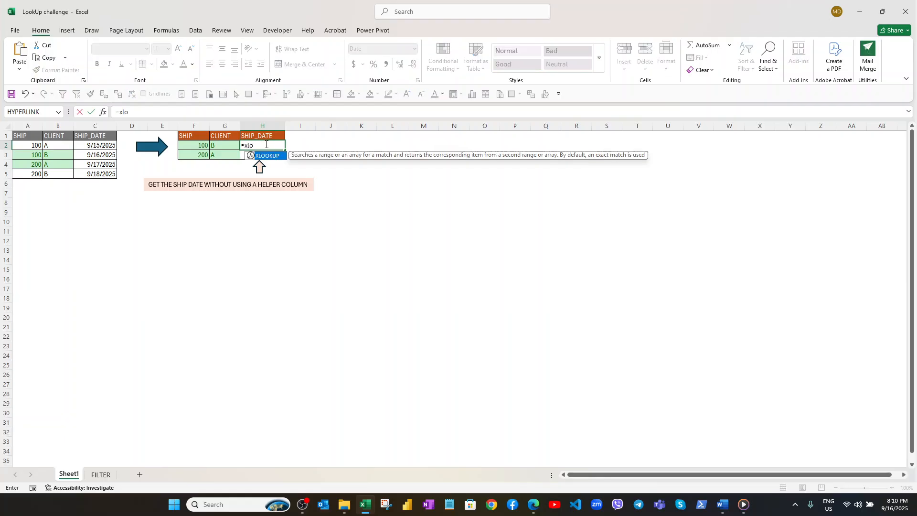
key(Tab)
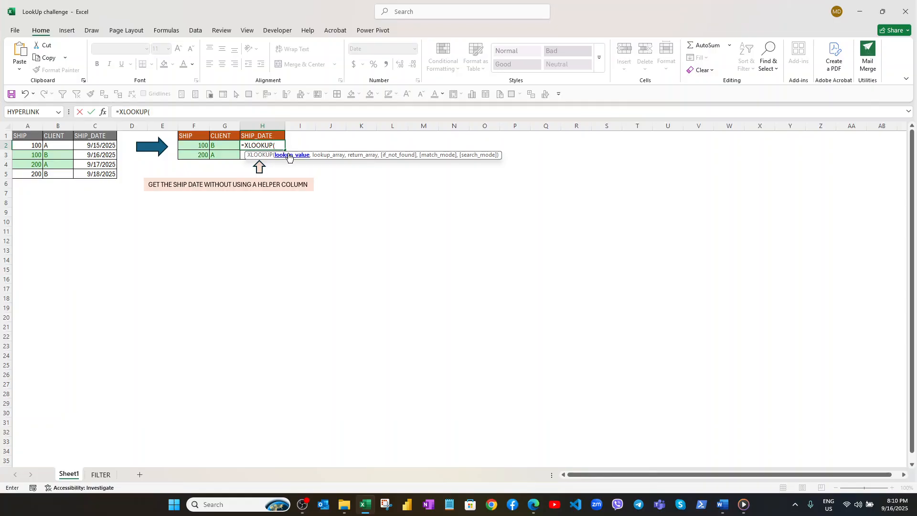
click(200, 145)
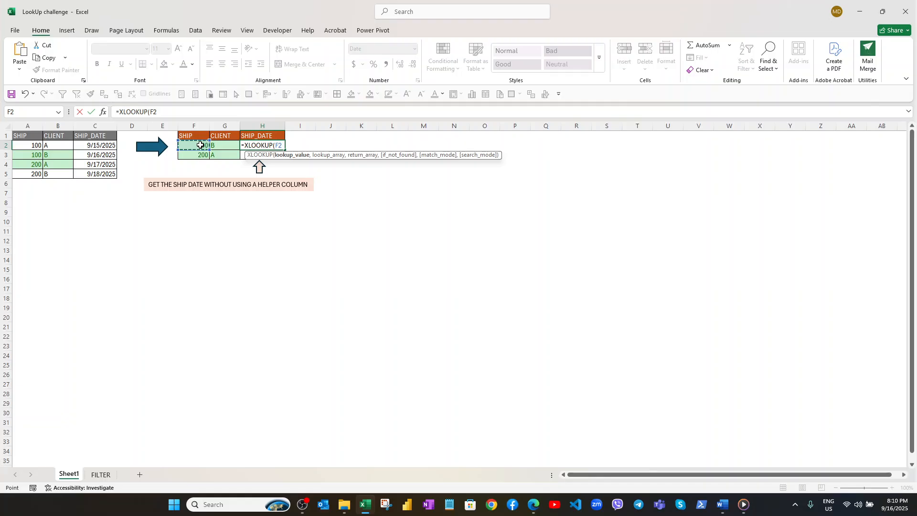
text(&)
click(219, 146)
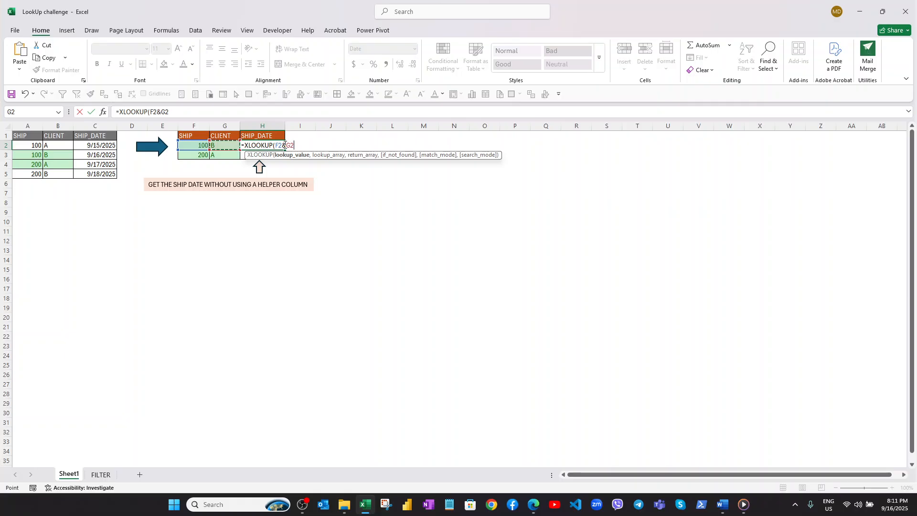
text(,)
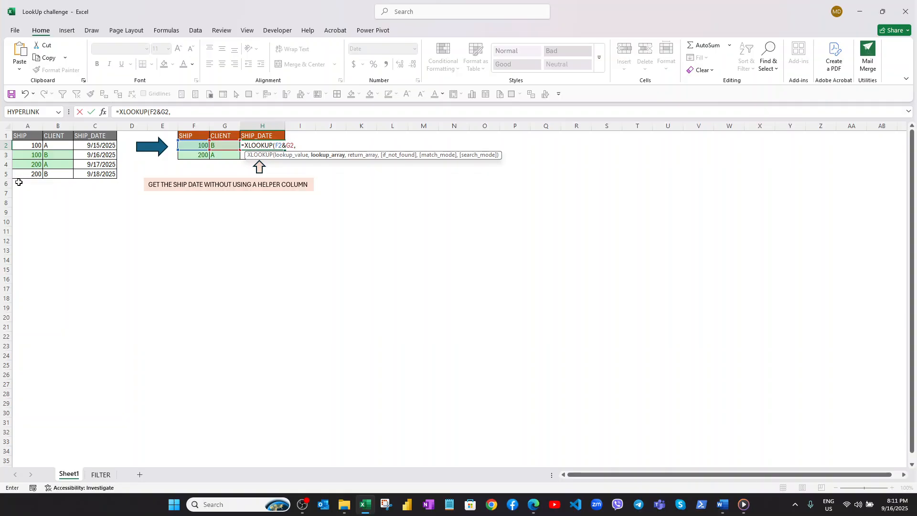
- Complete the H2 formula with lookup array A:A&B:B, return array C:C and "Not found" as the fallback, and fill it down to H3
click(31, 124)
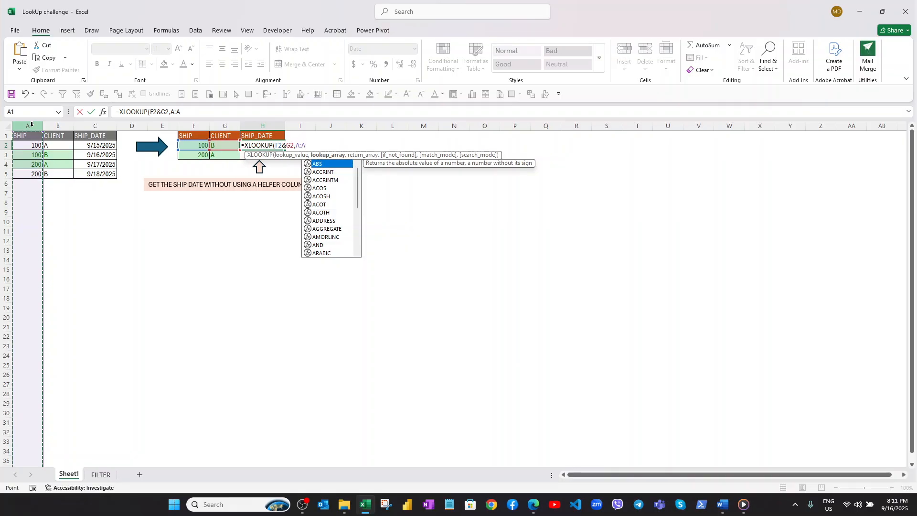
text(&)
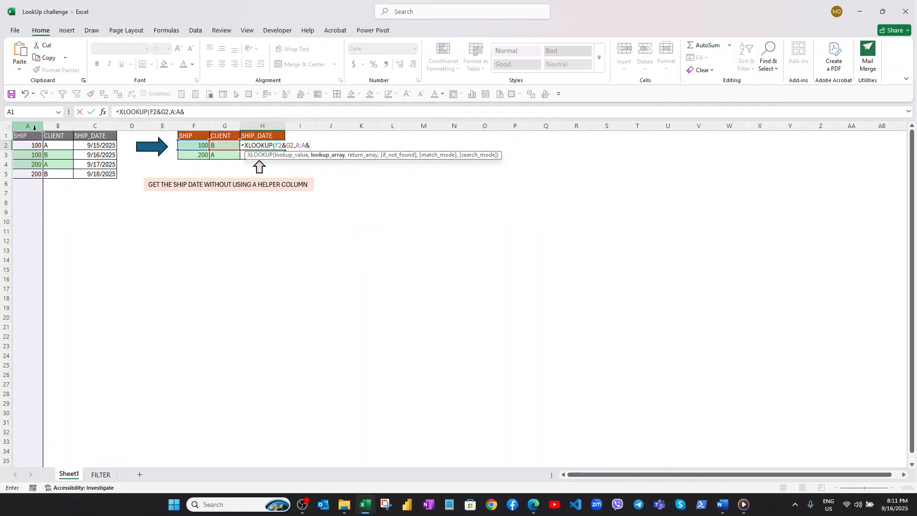
click(59, 125)
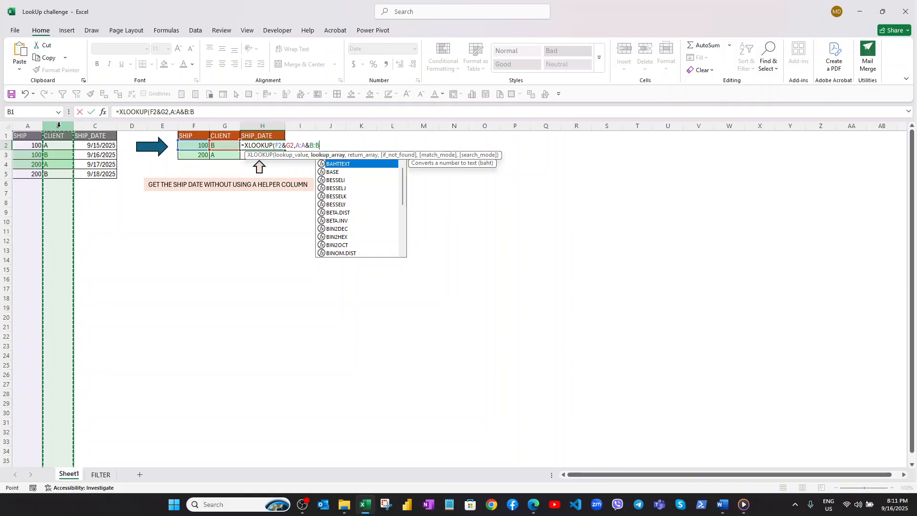
text(,)
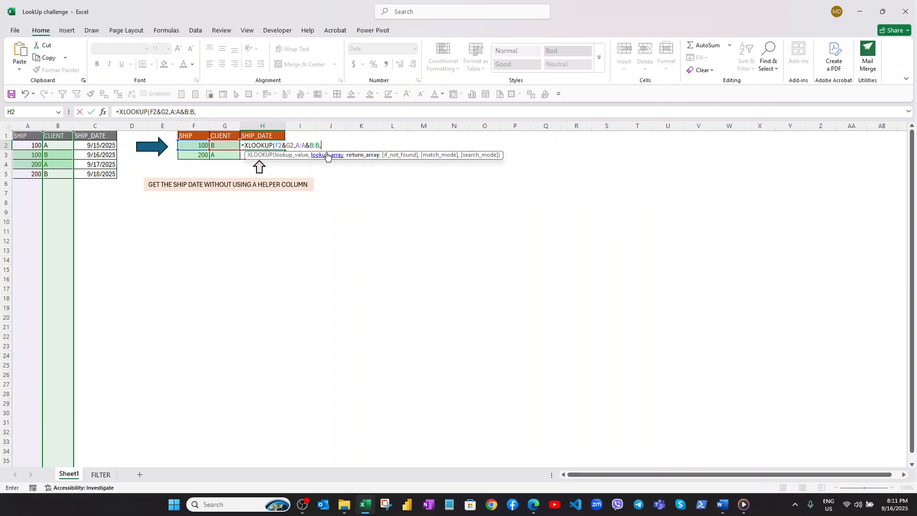
click(108, 124)
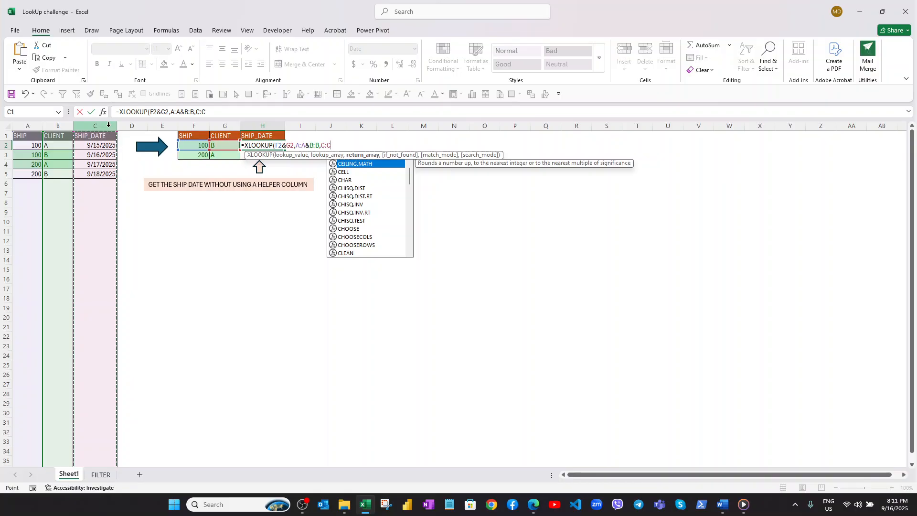
text(,)
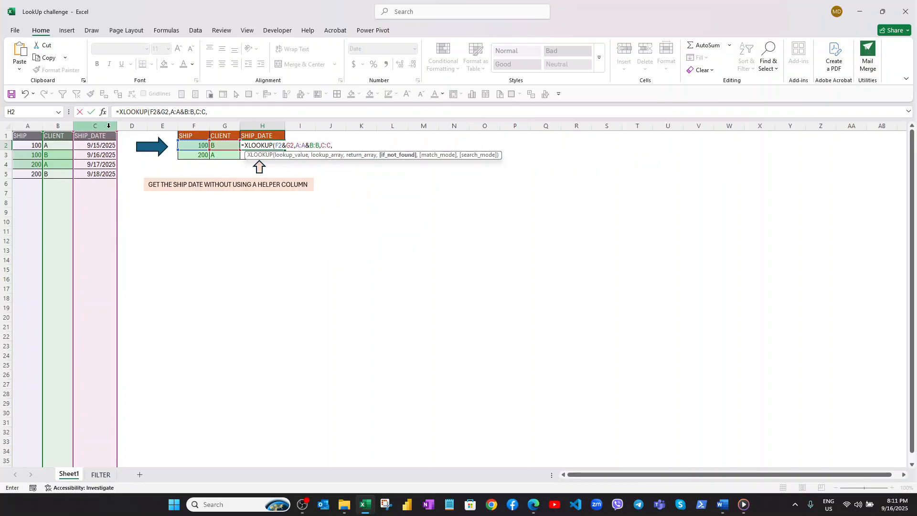
text("Not)
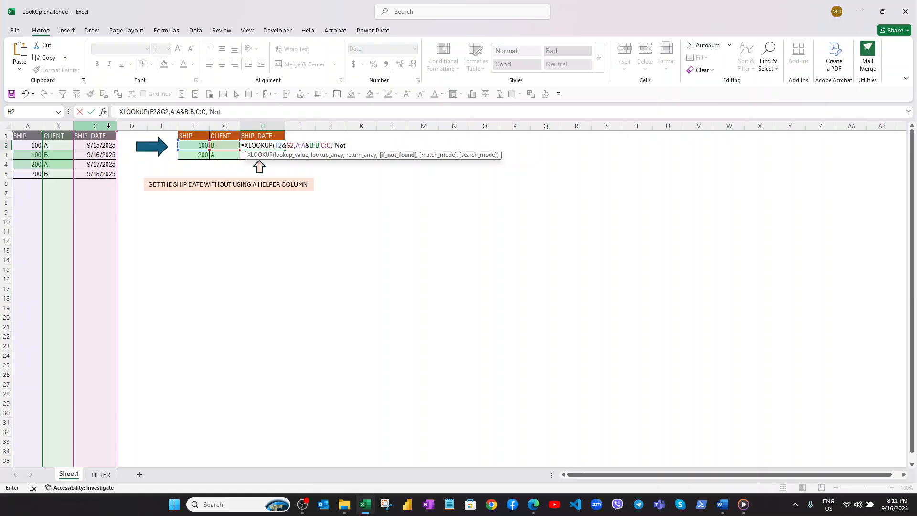
text( found"))
key(Return)
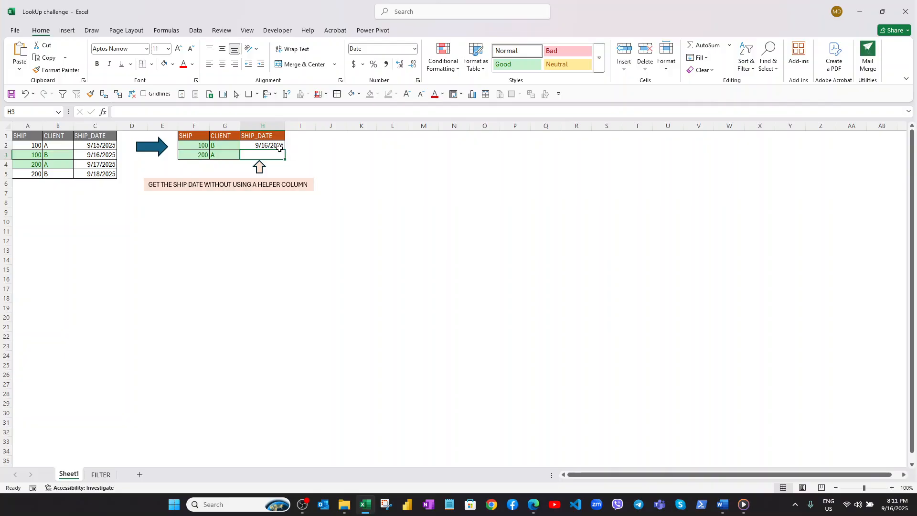
click(268, 144)
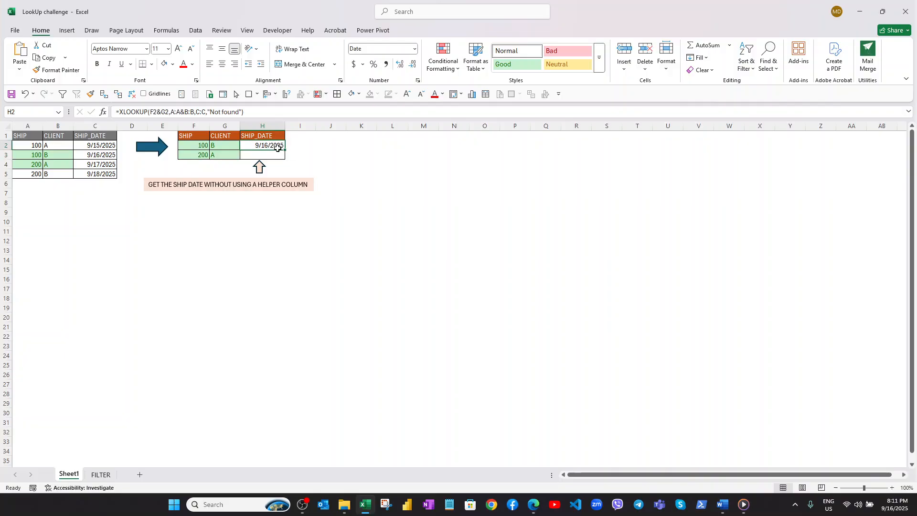
drag(284, 149, 278, 154)
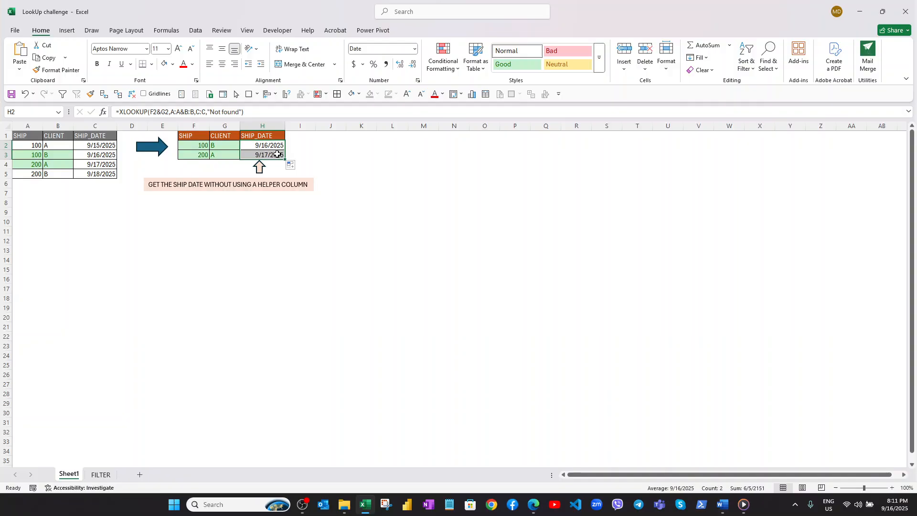
- Trace the precedents of the formula in H3 and remove the tracer arrows
click(276, 154)
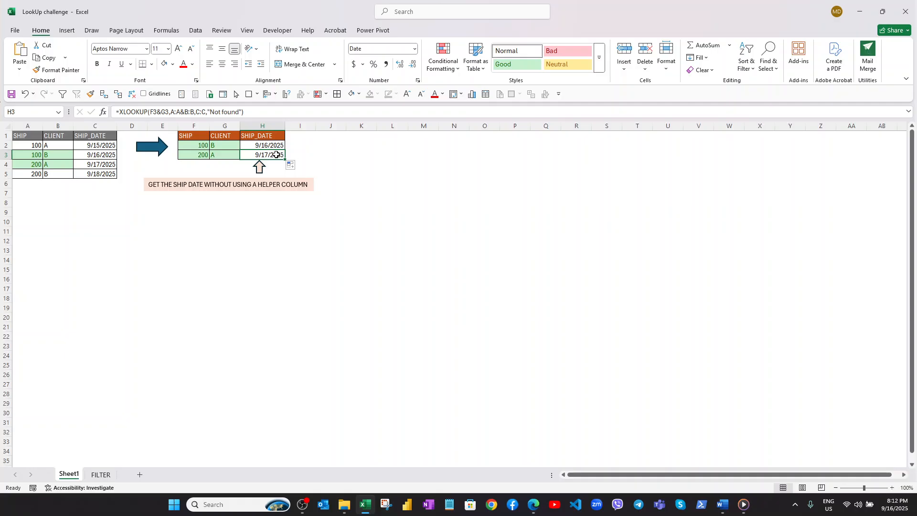
key(alt)
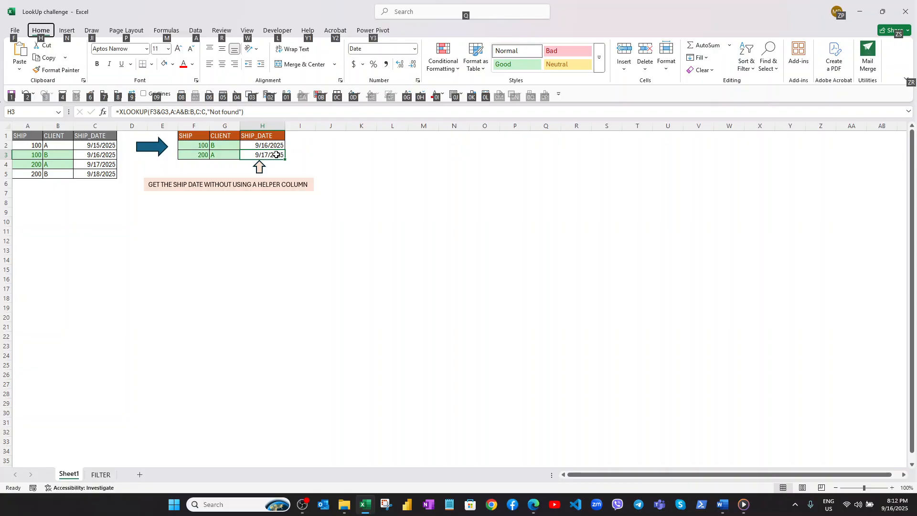
key(Escape)
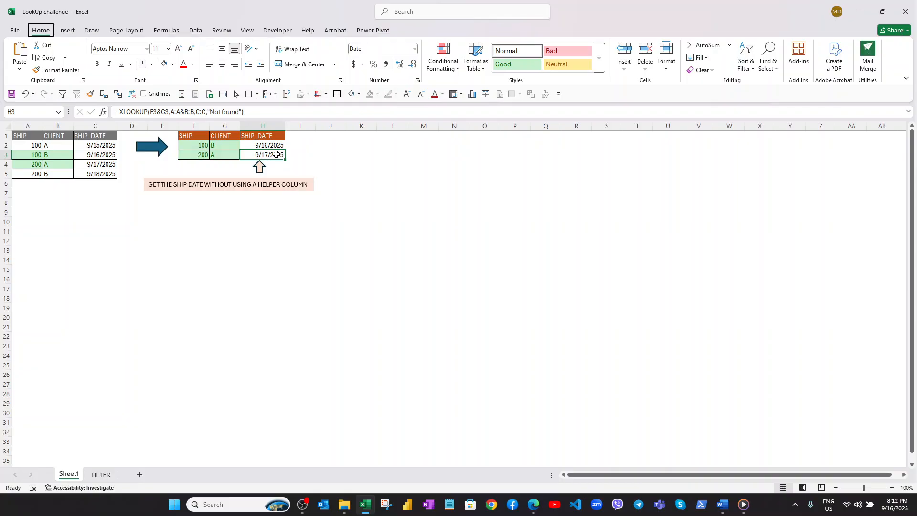
key(alt+m)
key(p)
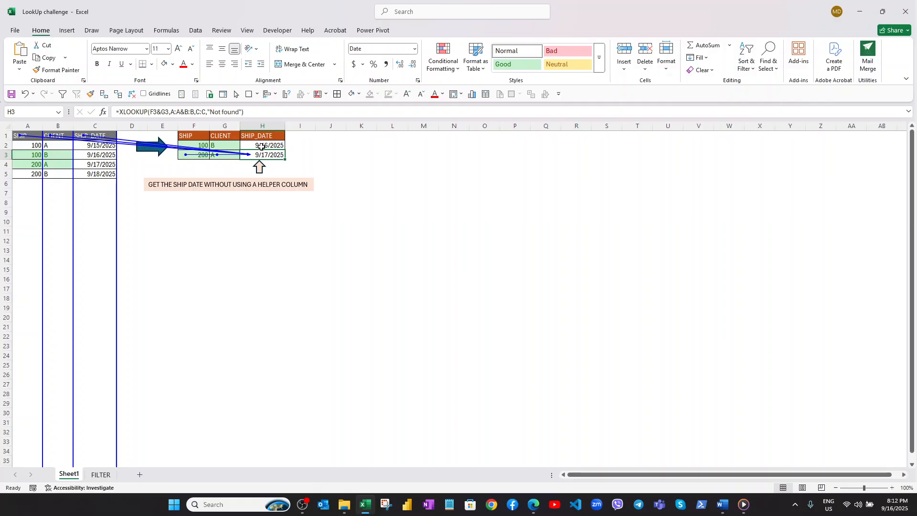
click(132, 94)
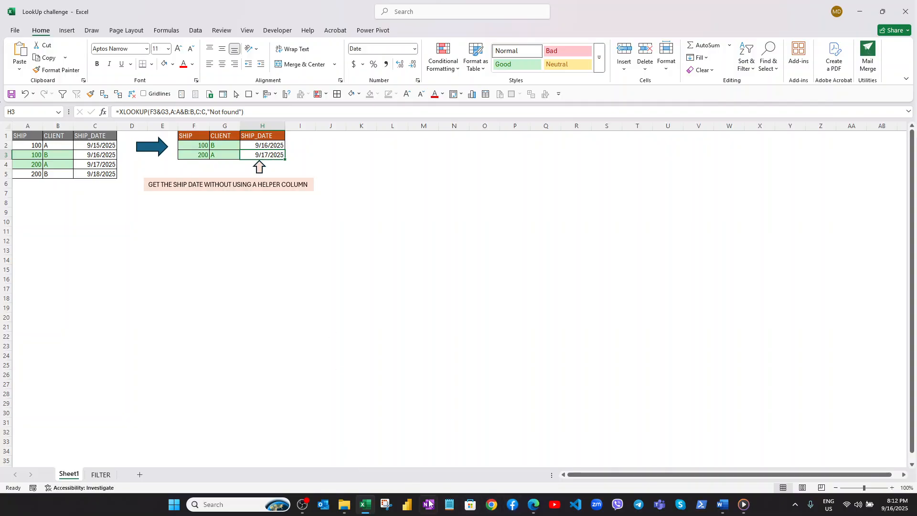
- Switch to the browser, review the comments on the Excel LookUp Challenge post, and view the photo attached to the last comment
click(533, 506)
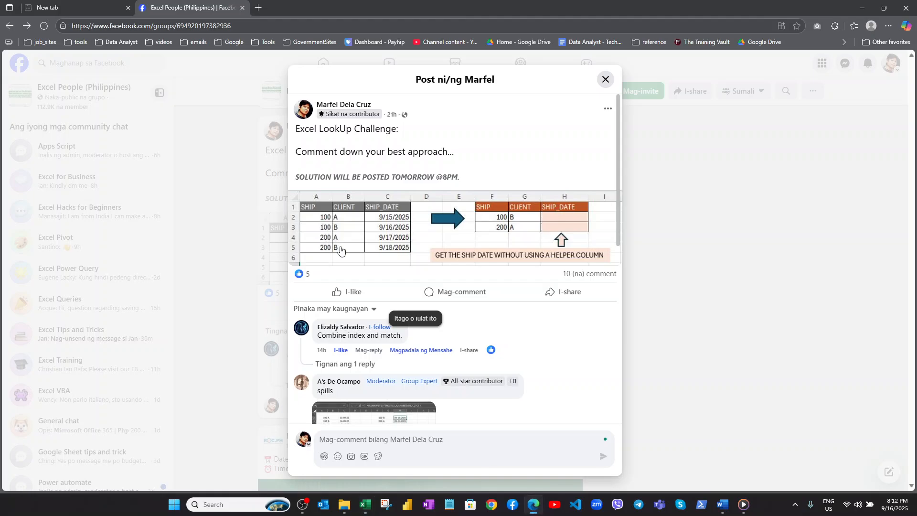
scroll(345, 258, down, 6)
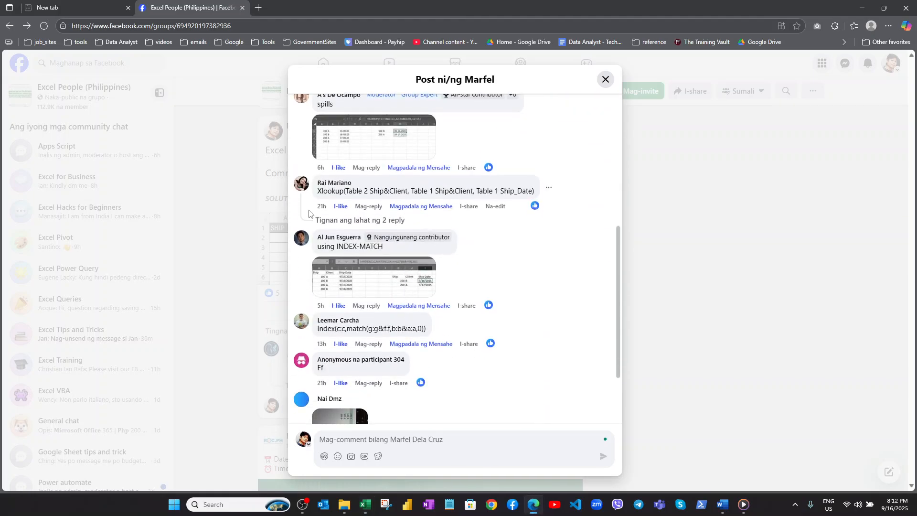
scroll(330, 287, down, 2)
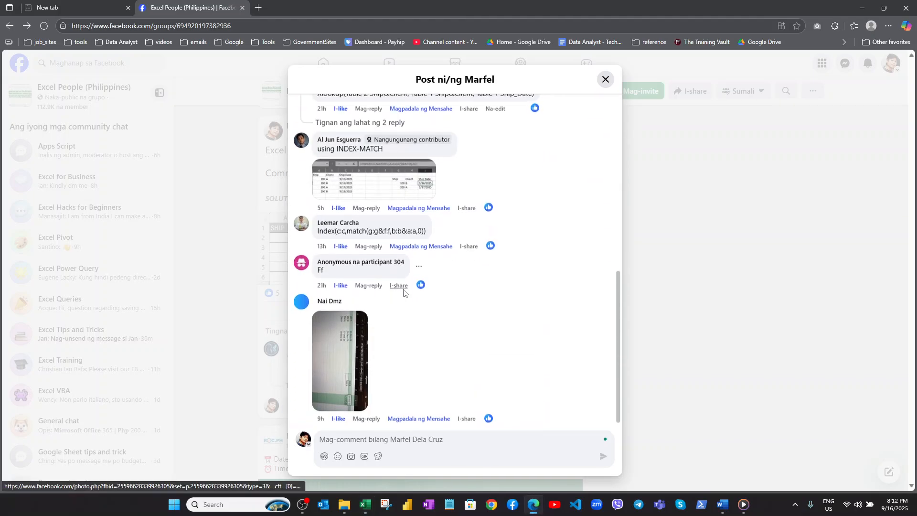
click(345, 353)
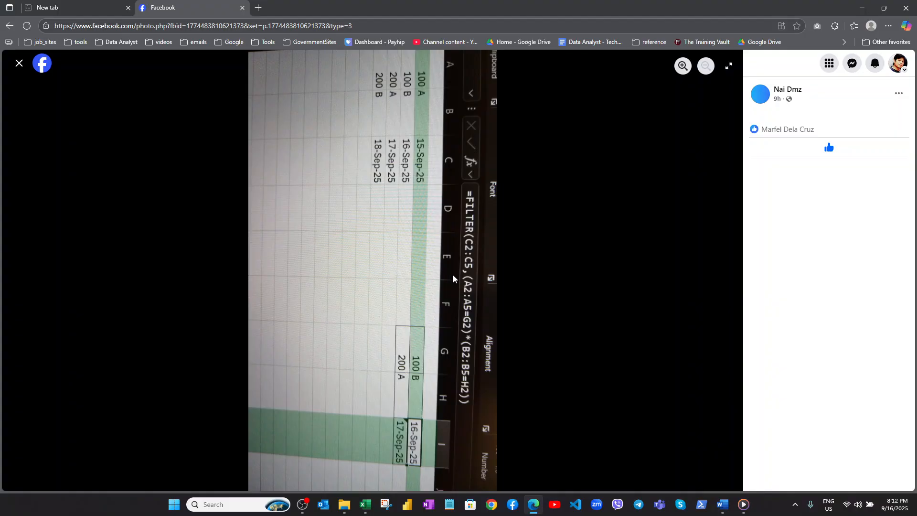
key(Escape)
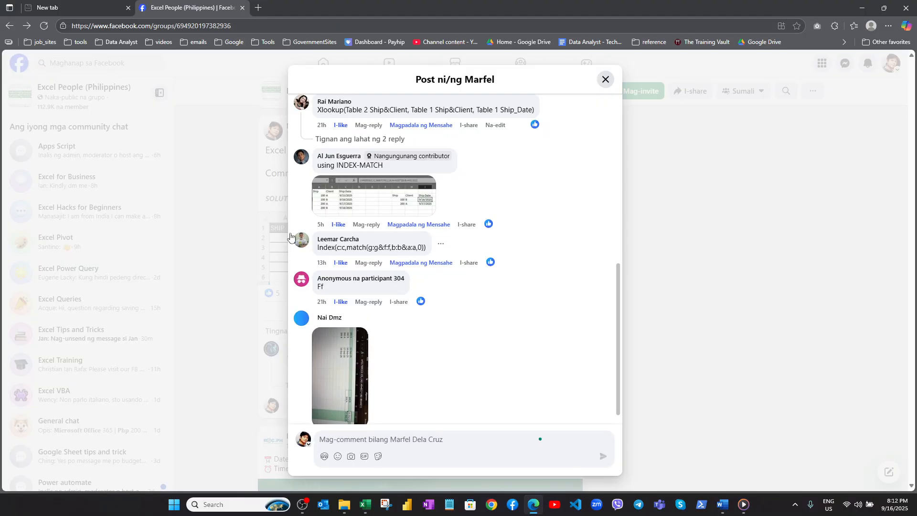
- Return to the Excel workbook and copy the result table F1:H3 to a new location starting at J1
click(365, 504)
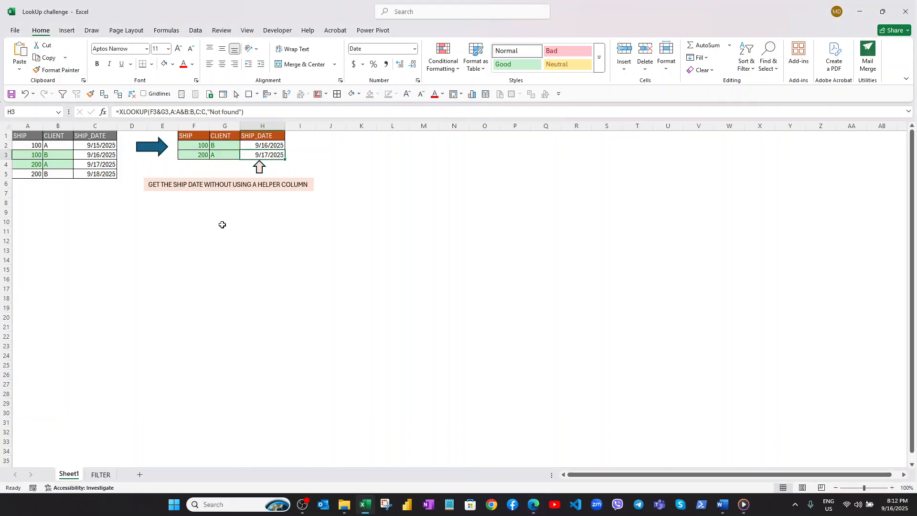
drag(200, 138, 257, 151)
key(ctrl+c)
click(334, 137)
key(ctrl+v)
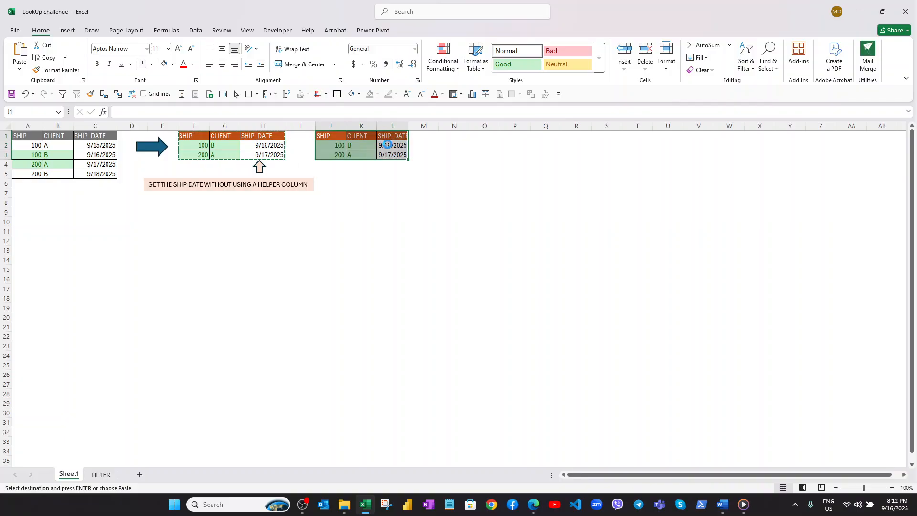
- Widen column L to fit its header and clear the copied ship dates from L2:L3
drag(408, 126, 403, 151)
key(Delete)
- Begin a FILTER formula in L2 with array C:C and the include condition A:A=F2
click(398, 147)
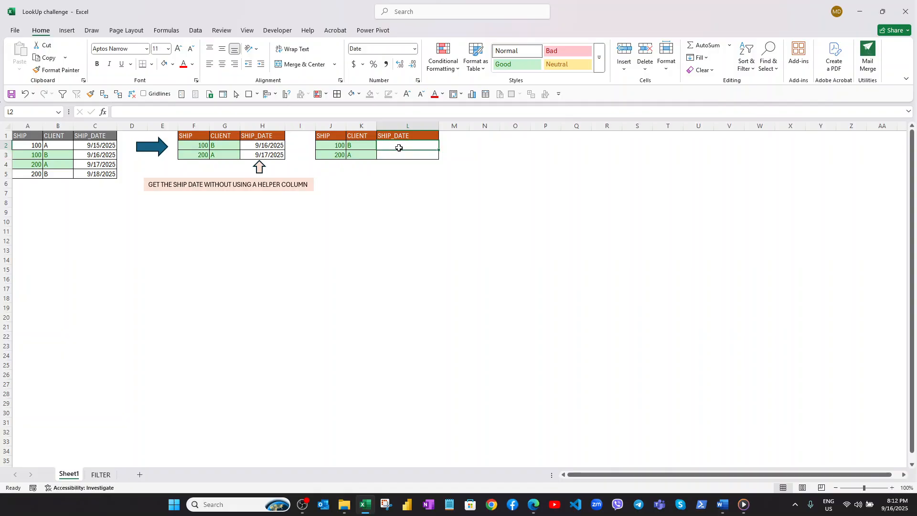
text(=FILTER()
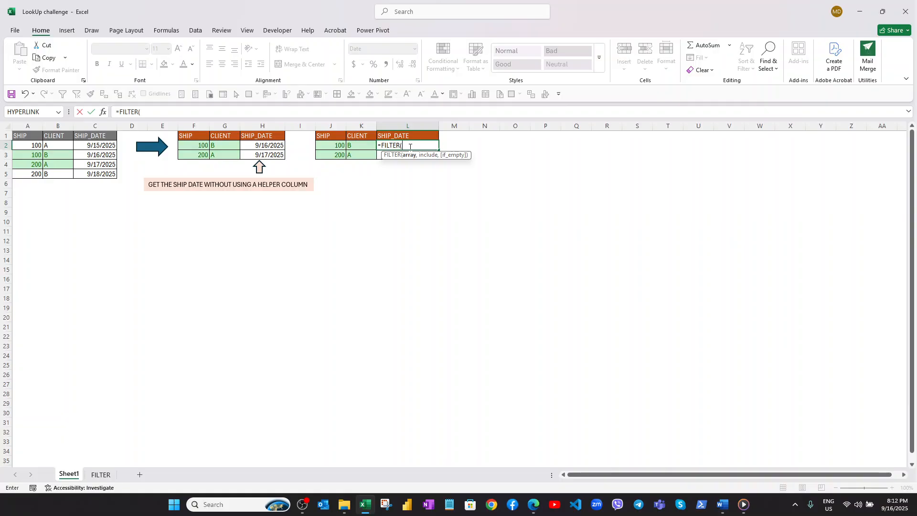
click(107, 127)
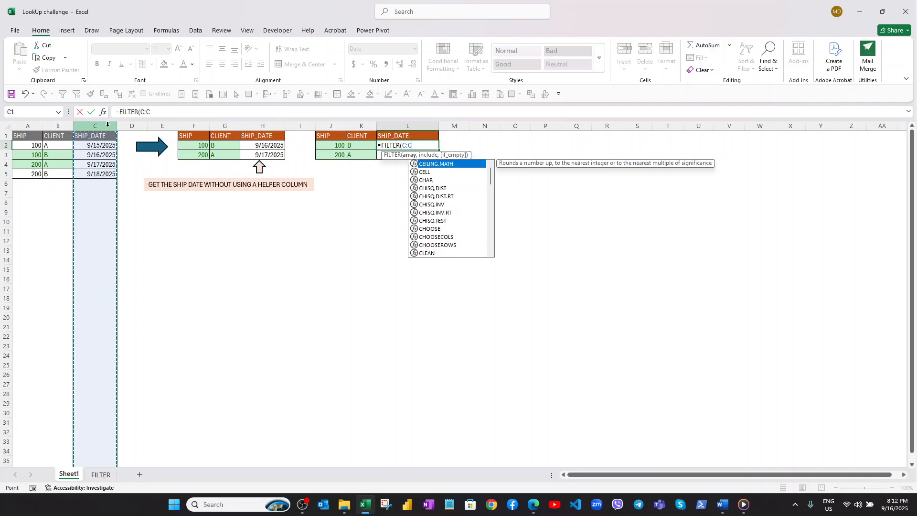
text(,)
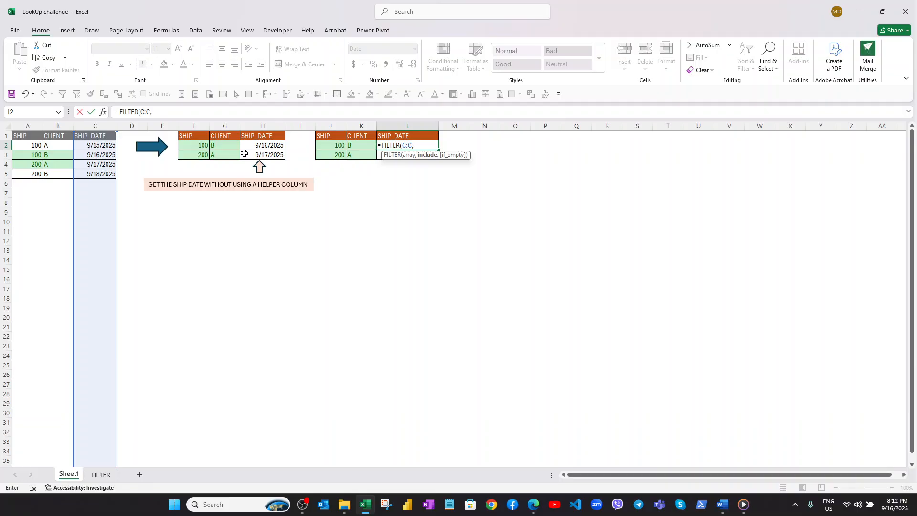
click(32, 124)
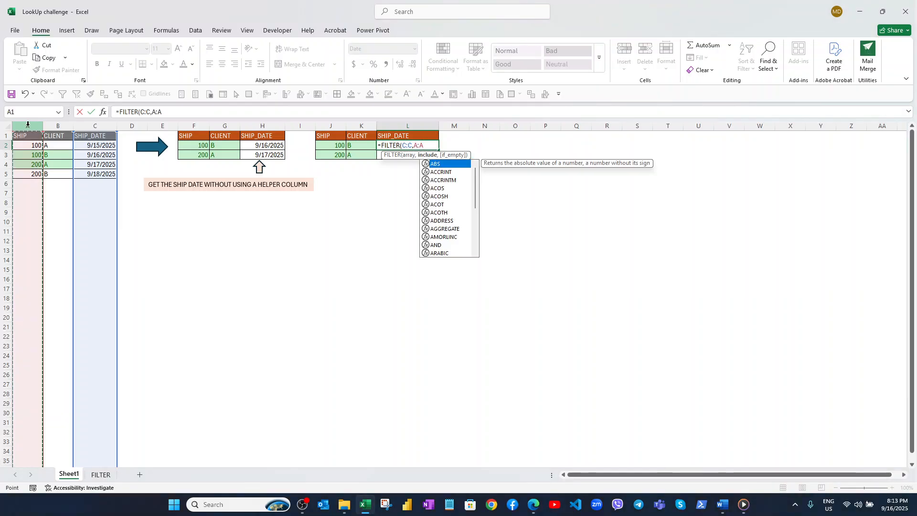
text(=)
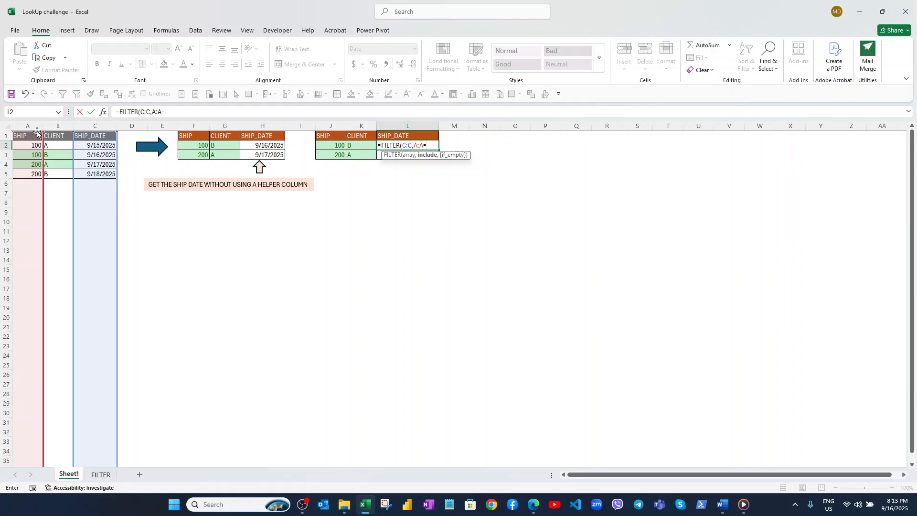
click(204, 146)
text())
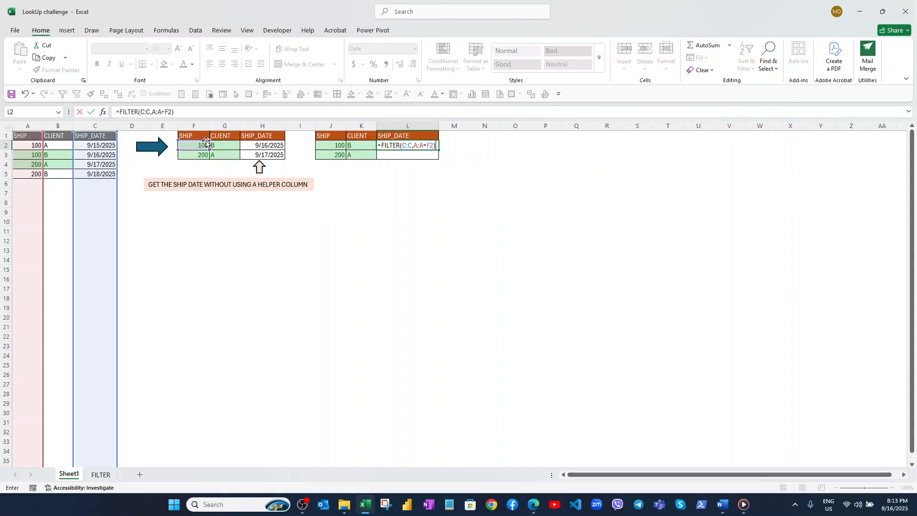
- Extend the L2 include argument to (A:A=F2)*(B:B=G2) and enter the completed FILTER formula
click(415, 144)
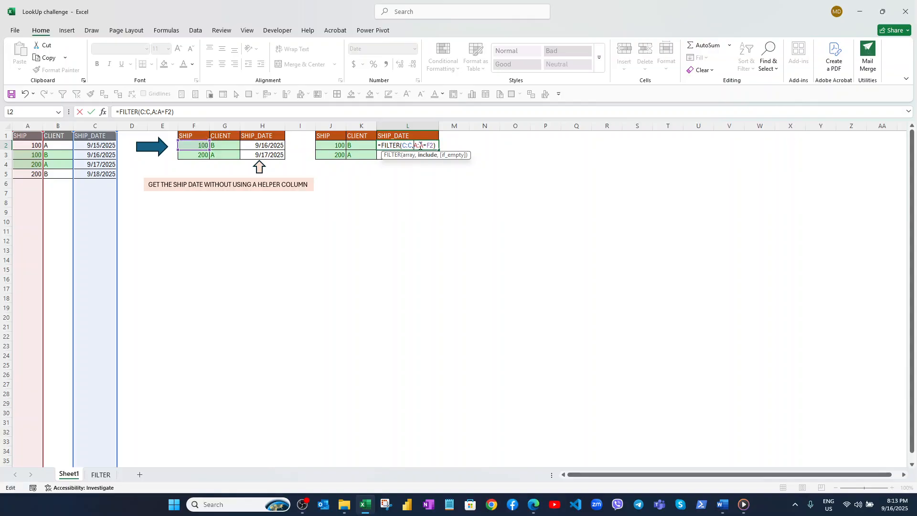
text(()
click(58, 126)
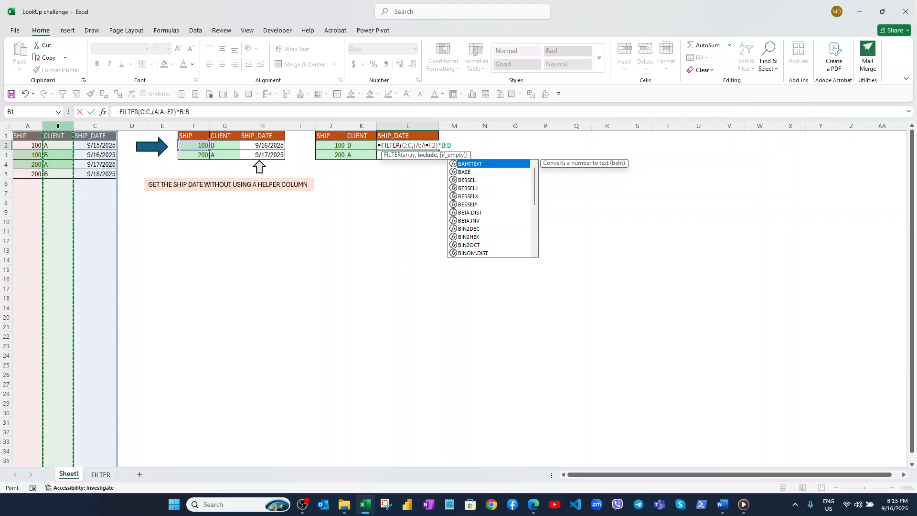
text(=)
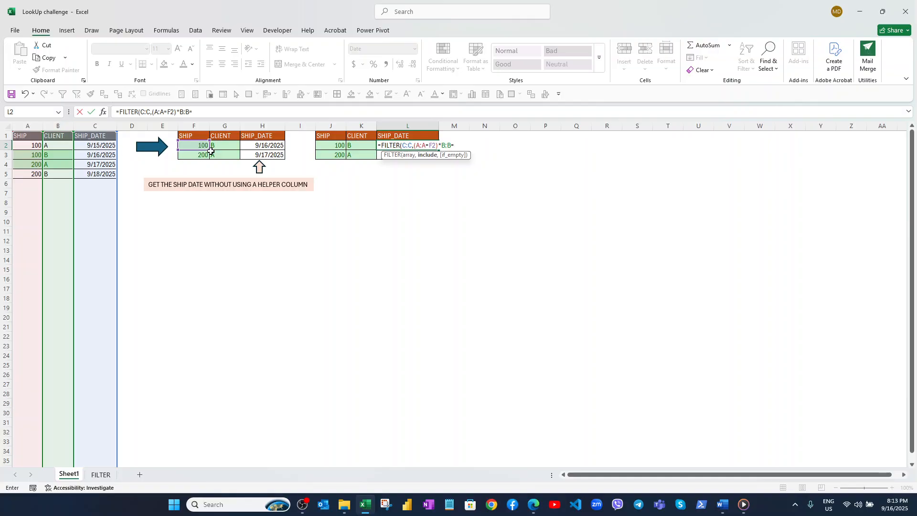
click(223, 145)
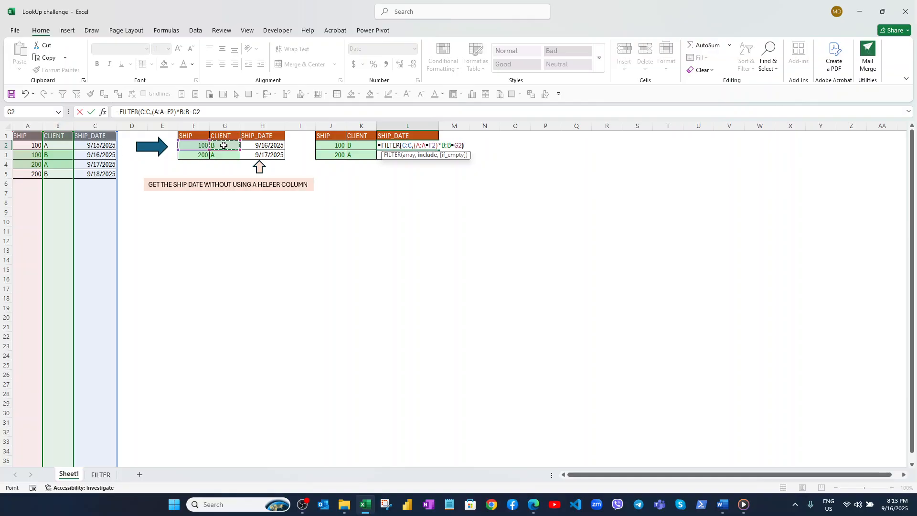
click(442, 145)
text(()
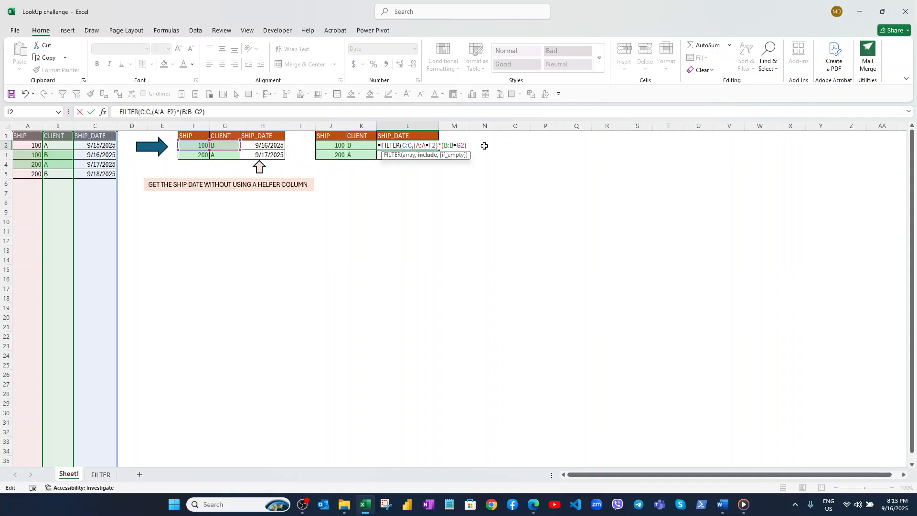
click(468, 144)
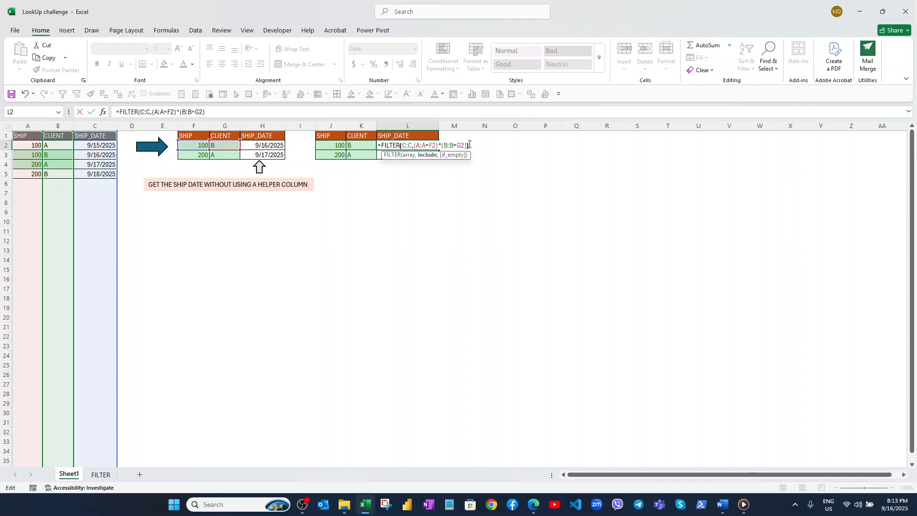
text())
key(Return)
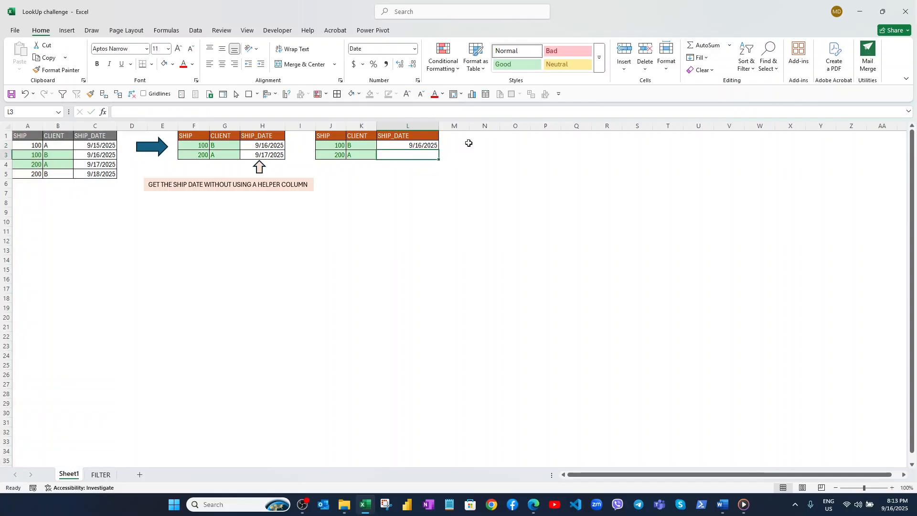
- Fill the FILTER formula from L2 down to L3 and check the cell references used in L3
click(430, 146)
drag(439, 151, 438, 161)
click(416, 155)
click(387, 112)
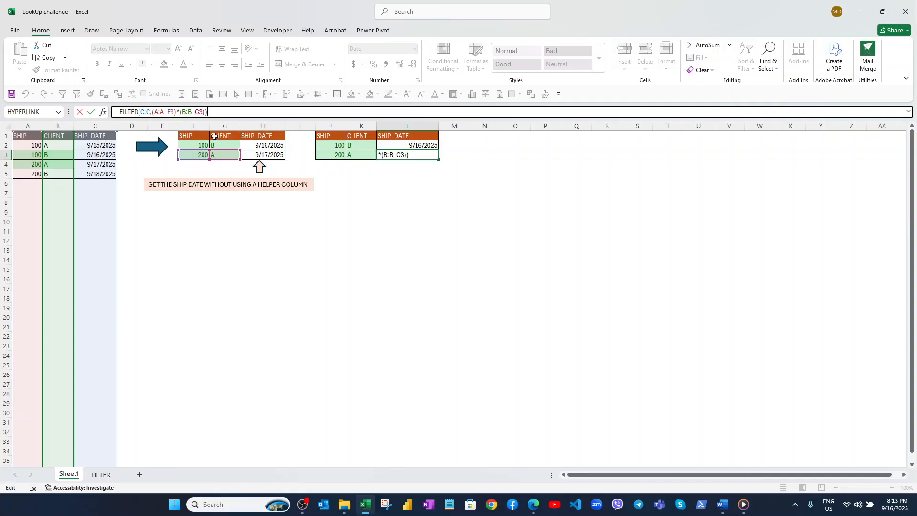
key(Escape)
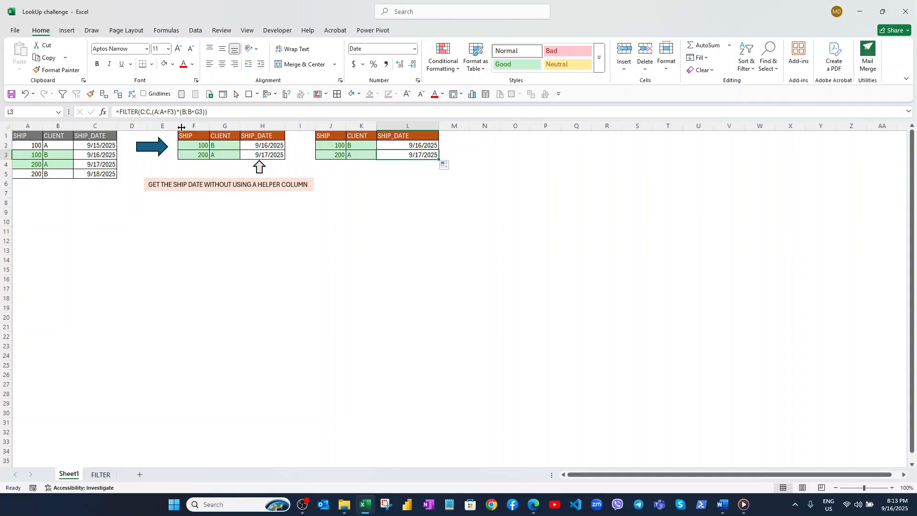
- Open the FILTER sheet and add filter controls to the header row of the employee table A1:F7
click(100, 474)
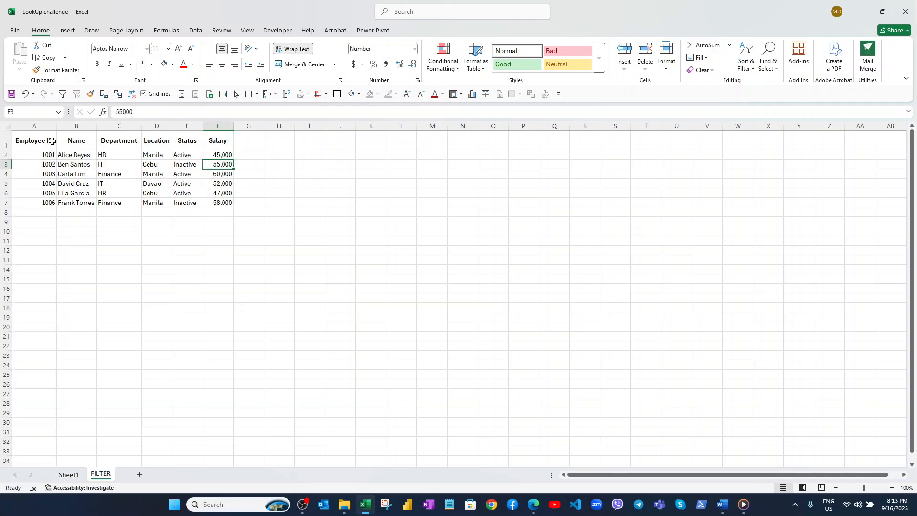
drag(51, 141, 207, 195)
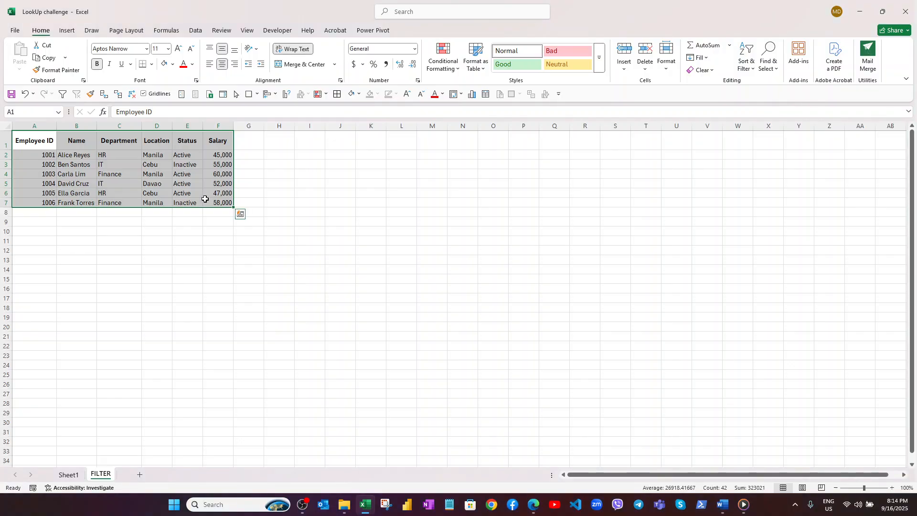
key(ctrl+shift+l)
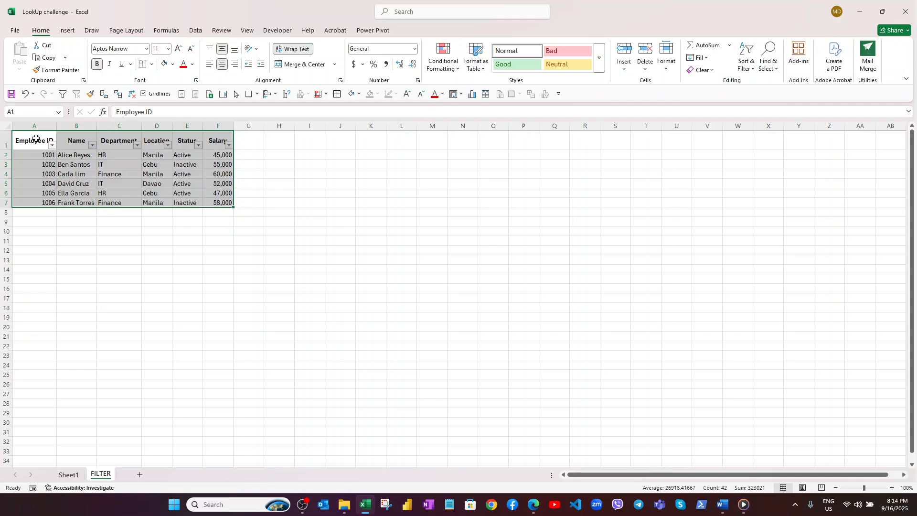
key(ctrl+shift+o)
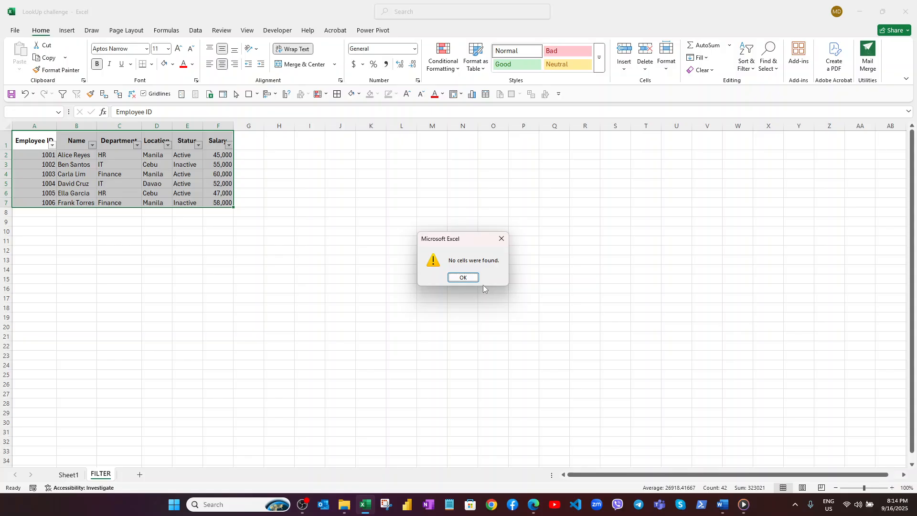
click(463, 277)
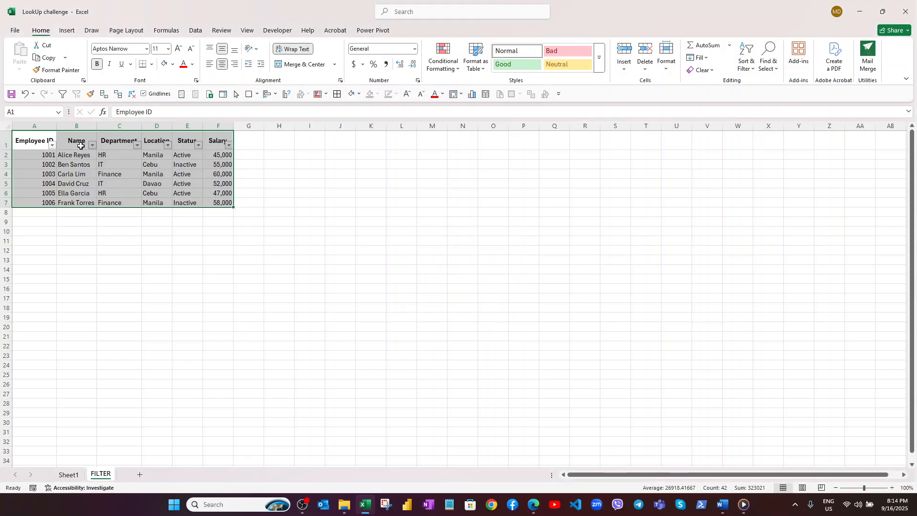
- Filter the Department column to show only IT, and clear that filter again
click(138, 145)
click(43, 271)
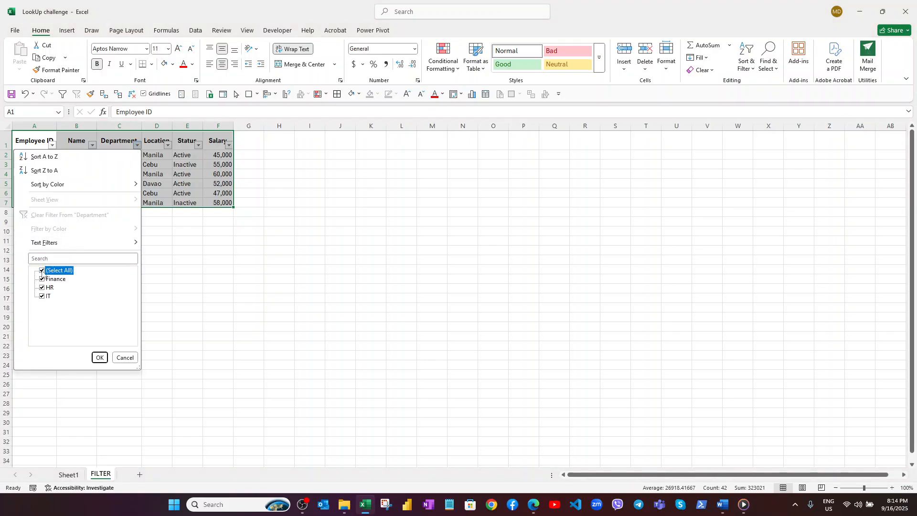
click(42, 297)
click(98, 357)
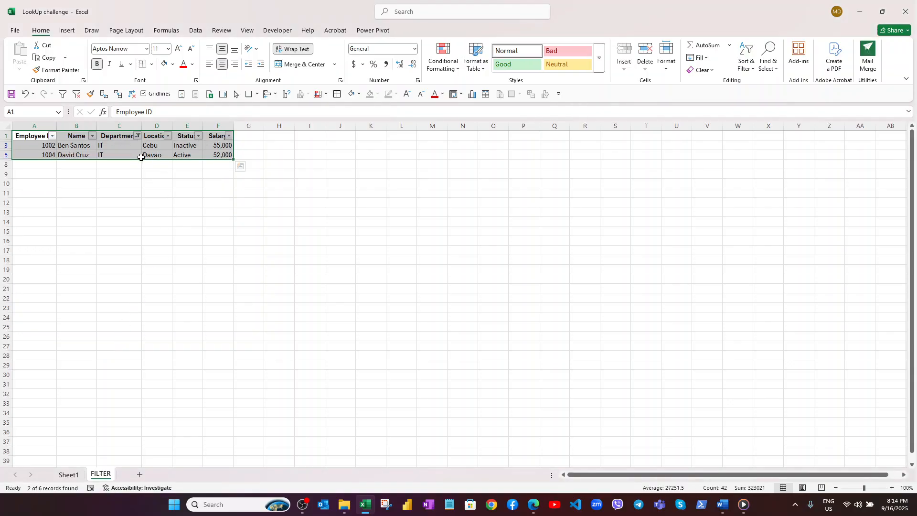
drag(110, 142, 110, 151)
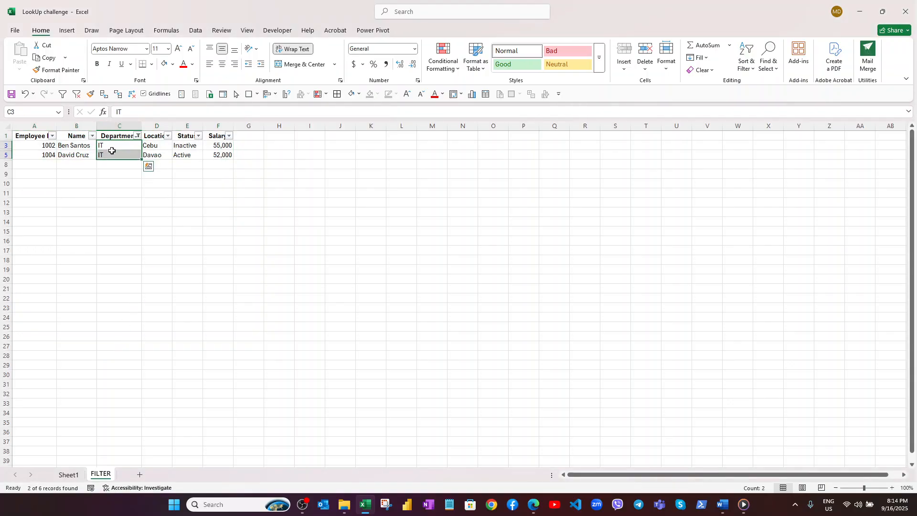
click(139, 136)
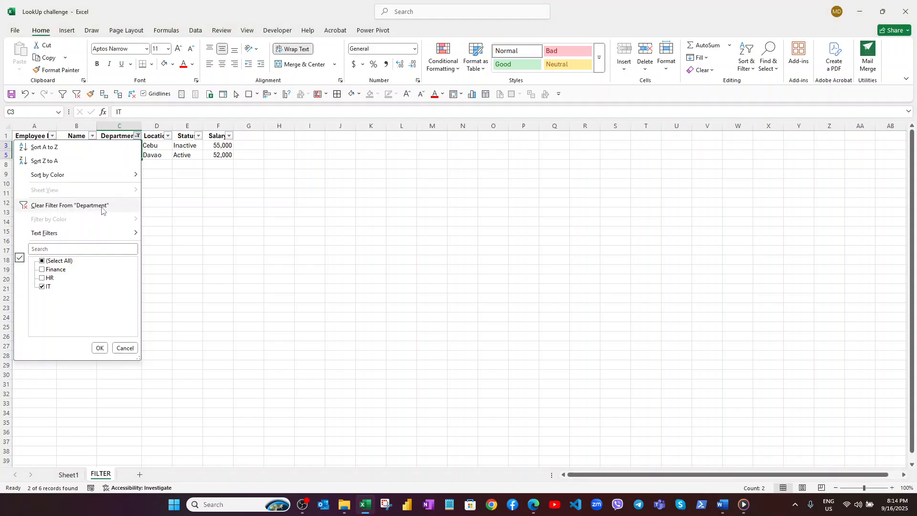
click(131, 206)
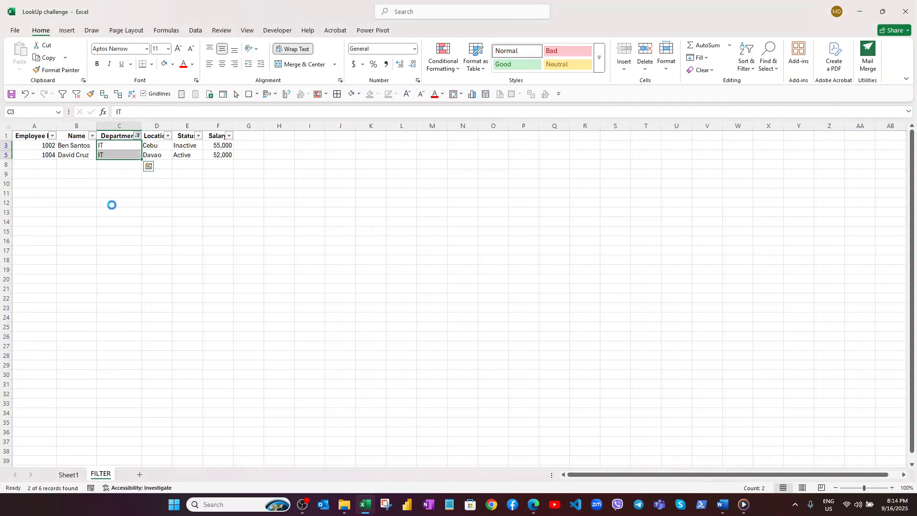
- Start a formula in cell H2 beside the employee table
click(278, 143)
text(=)
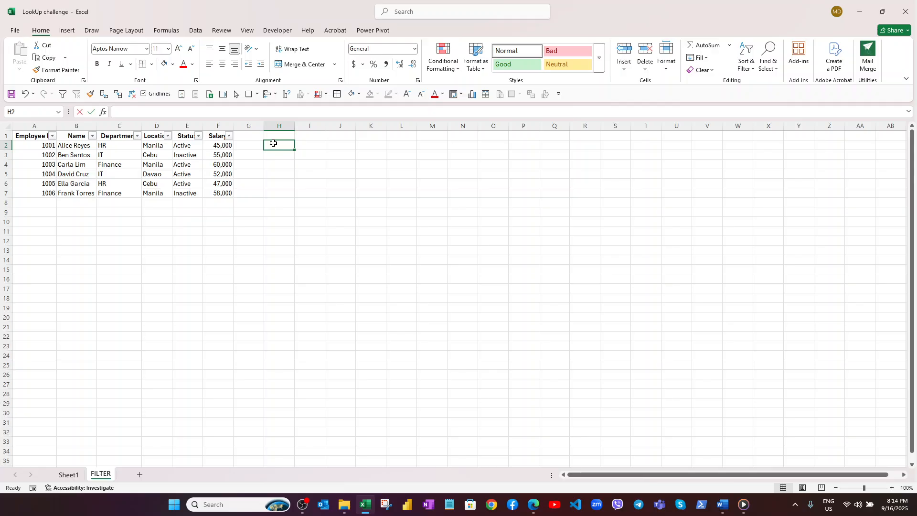